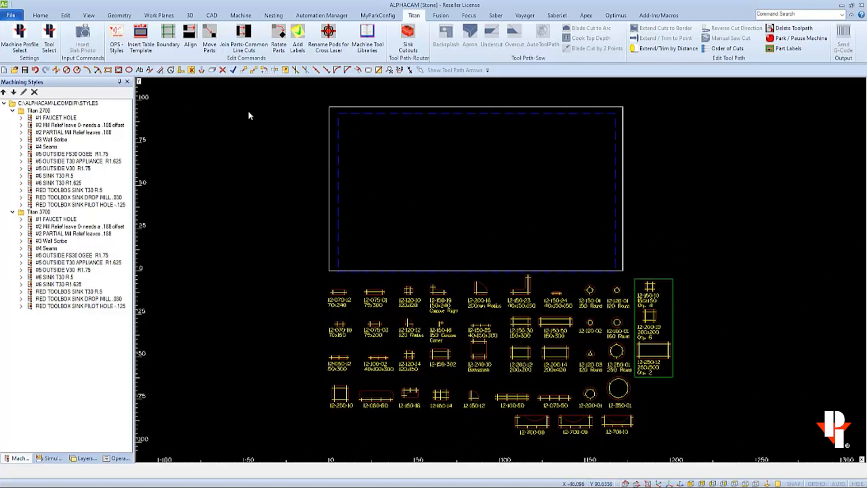
Step: Move the boxed pods 12-150-10, 12-200-10 and 12-250-12 with their labels up beside the table's right edge
{"action": "left_click", "coordinate": [248, 73]}
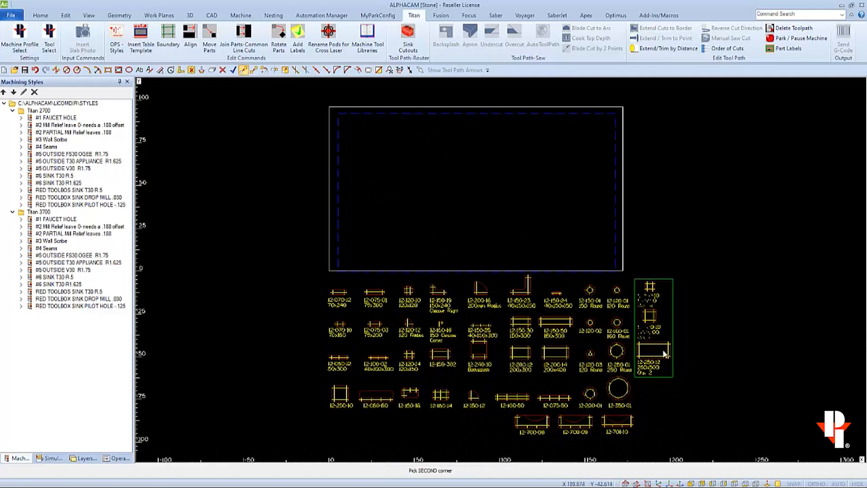
{"action": "left_click_drag", "start_coordinate": [632, 270], "coordinate": [672, 383]}
{"action": "key", "text": "Escape"}
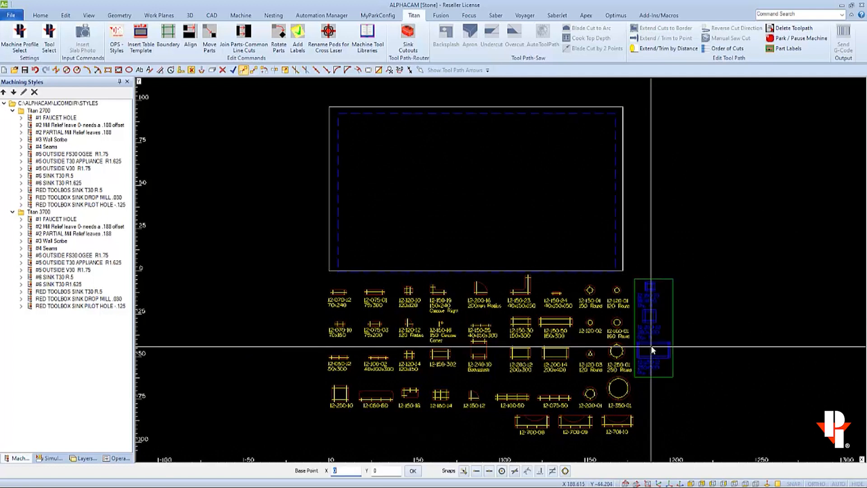
{"action": "left_click", "coordinate": [652, 348]}
{"action": "left_click", "coordinate": [650, 173]}
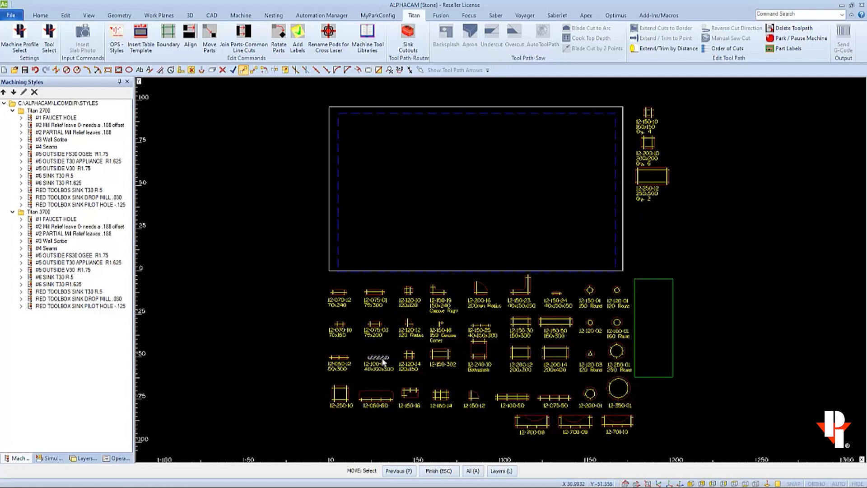
Step: Move the 12-100-02 pod and its label out of the pod library to just below the 12-250-12 pod
{"action": "left_click", "coordinate": [386, 347]}
{"action": "left_click", "coordinate": [372, 372]}
{"action": "key", "text": "Escape"}
{"action": "left_click", "coordinate": [376, 364]}
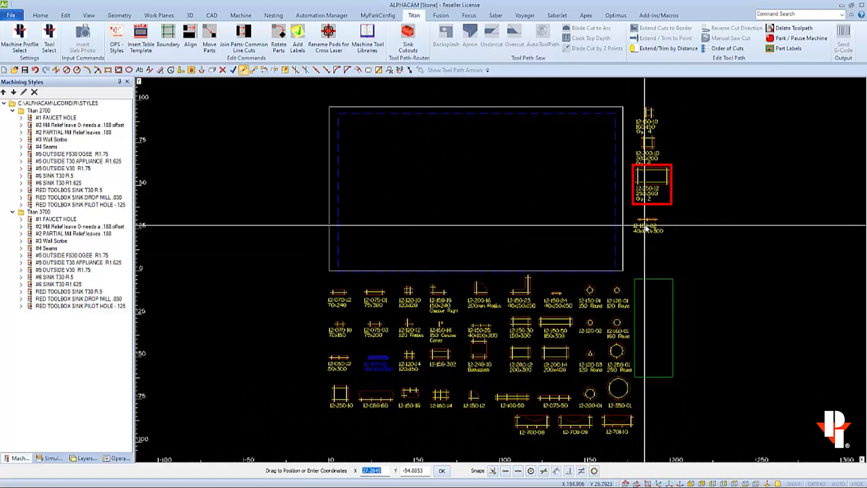
{"action": "left_click", "coordinate": [647, 227]}
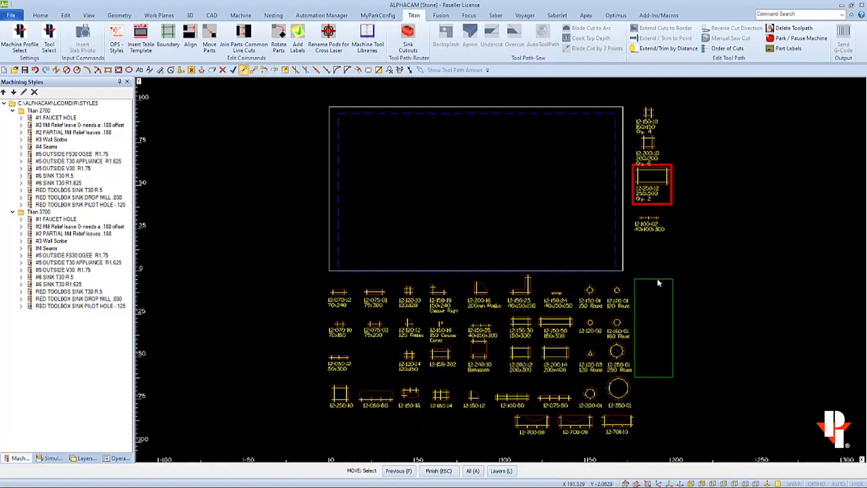
Step: Delete all remaining pods below the table together with the empty green rectangle
{"action": "mouse_move", "coordinate": [721, 276]}
{"action": "left_mouse_down"}
{"action": "mouse_move", "coordinate": [719, 363]}
{"action": "mouse_move", "coordinate": [285, 446]}
{"action": "left_mouse_up"}
{"action": "key", "text": "Delete"}
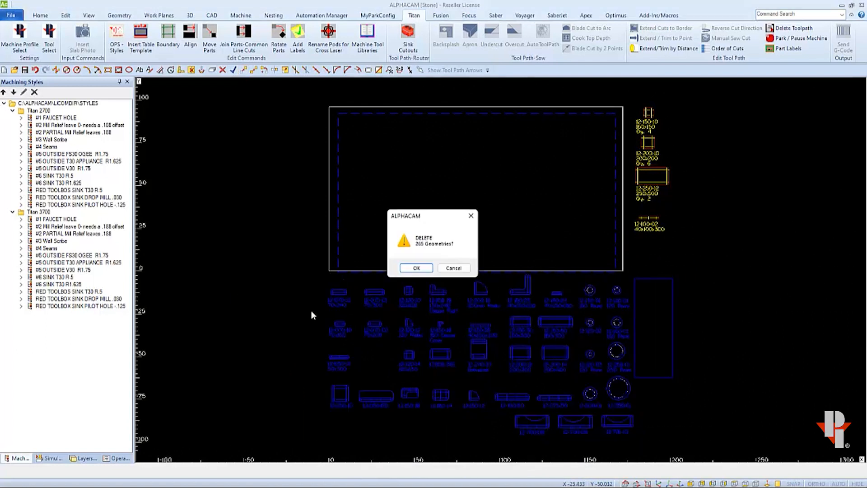
{"action": "left_click", "coordinate": [426, 269]}
{"action": "key", "text": "Escape"}
{"action": "key", "text": "ctrl+a"}
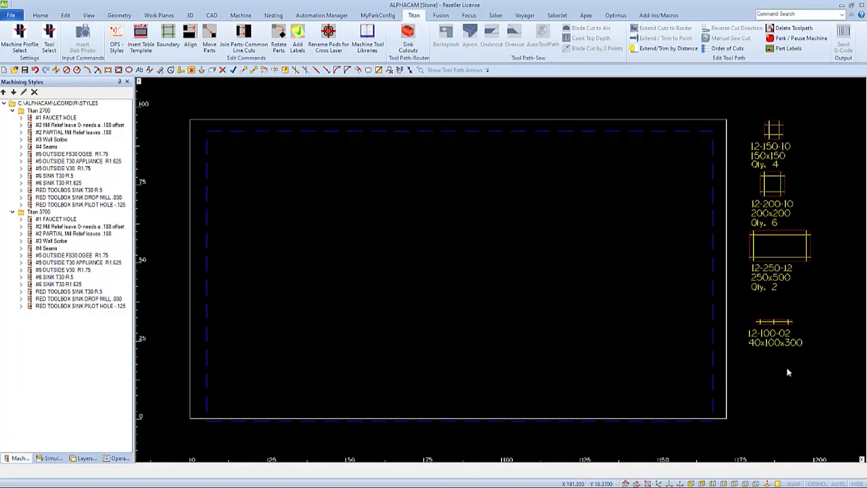
Step: Move the 12-100-02 pod and its label farther down and away from the table to free up space
{"action": "left_click", "coordinate": [244, 70]}
{"action": "left_click_drag", "start_coordinate": [826, 311], "coordinate": [753, 353]}
{"action": "key", "text": "Escape"}
{"action": "left_click", "coordinate": [774, 327]}
{"action": "left_click", "coordinate": [822, 420]}
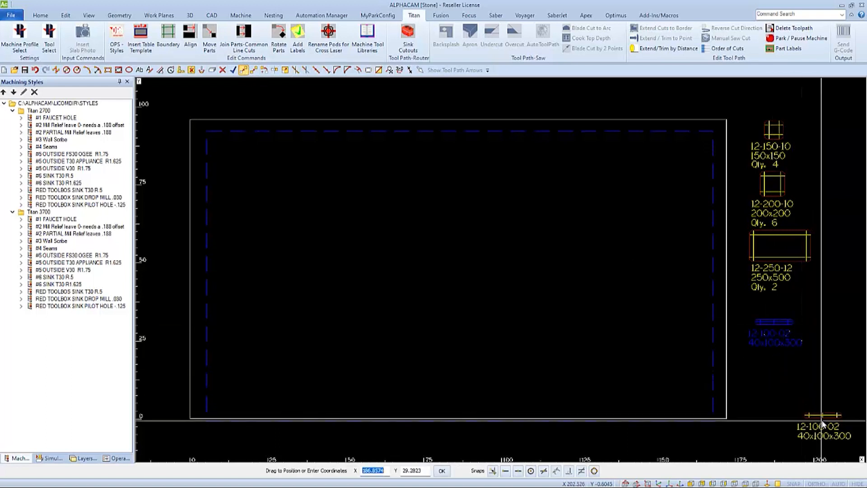
{"action": "key", "text": "Escape"}
Step: Move the 12-250-12 pod and its label down into the space above the 12-100-02 pod
{"action": "left_click_drag", "start_coordinate": [795, 272], "coordinate": [773, 284]}
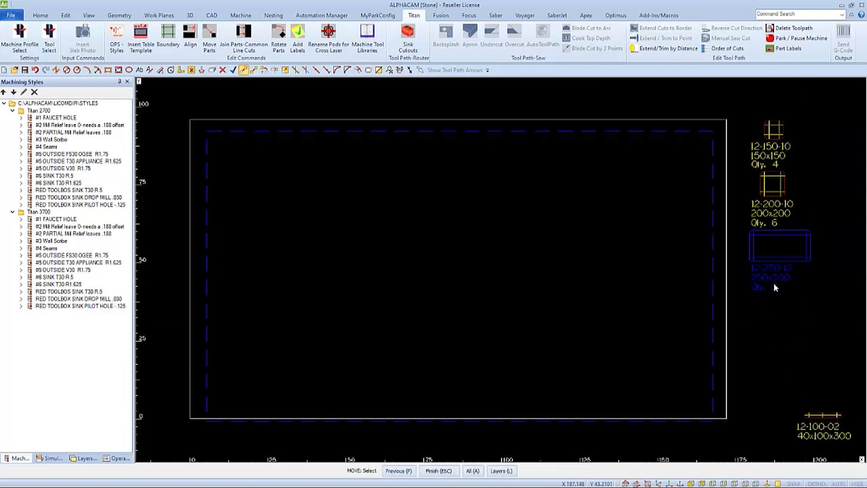
{"action": "right_click", "coordinate": [773, 284]}
{"action": "left_click", "coordinate": [768, 247]}
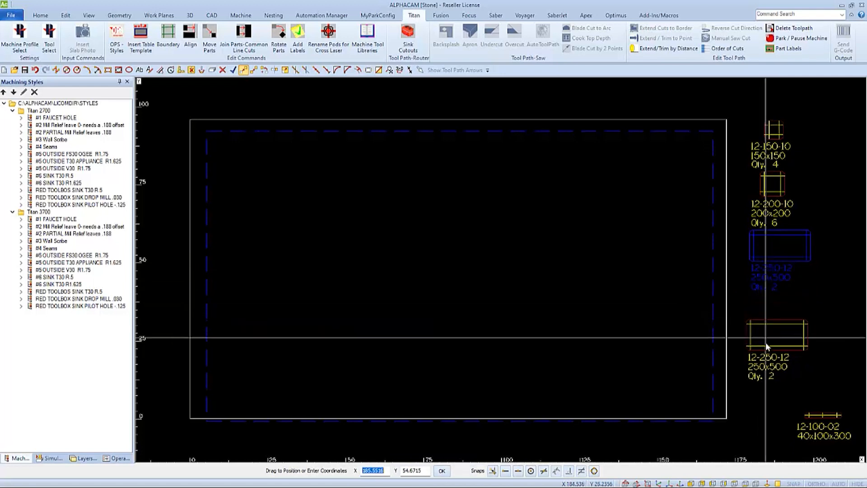
{"action": "left_click", "coordinate": [766, 346]}
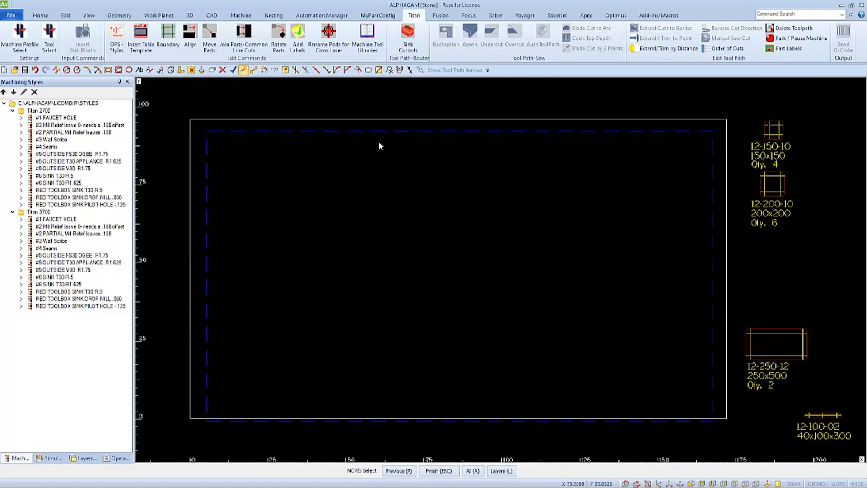
Step: Copy the 12-250-12 pod without its label twice, once directly above it and once to the upper right
{"action": "left_click", "coordinate": [254, 70]}
{"action": "left_click", "coordinate": [747, 342]}
{"action": "right_click", "coordinate": [767, 344]}
{"action": "left_click", "coordinate": [776, 346]}
{"action": "left_click", "coordinate": [773, 278]}
{"action": "left_click", "coordinate": [833, 239]}
{"action": "right_click", "coordinate": [833, 240]}
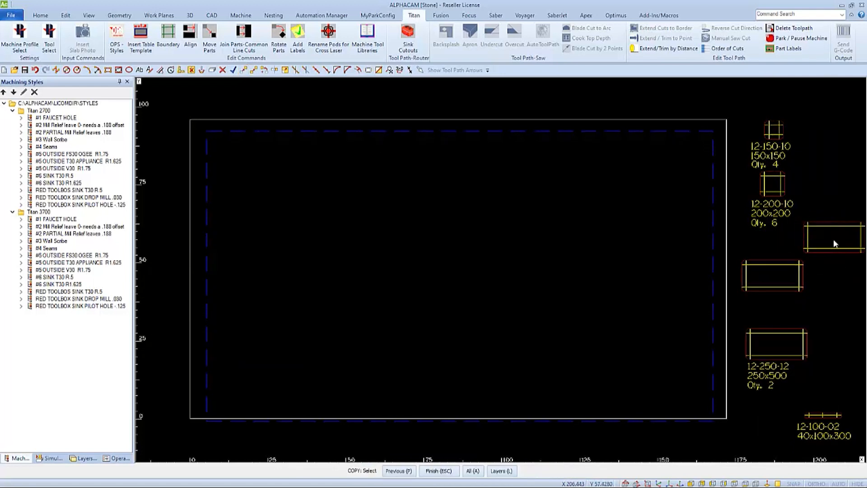
Step: Rotate the 12-250-12 copy directly above the original by 90 degrees about its centre
{"action": "left_click", "coordinate": [265, 70]}
{"action": "left_click", "coordinate": [798, 275]}
{"action": "right_click", "coordinate": [776, 276]}
{"action": "left_click", "coordinate": [772, 276]}
{"action": "type", "text": "90"}
{"action": "key", "text": "Return"}
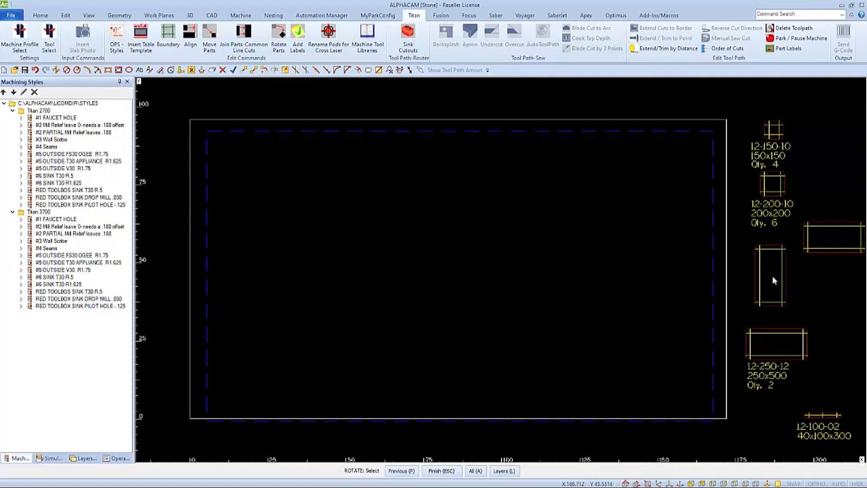
Step: Move the upright 12-250-12 copy closer to the table edge, just above the labelled original
{"action": "left_click", "coordinate": [244, 69]}
{"action": "left_click", "coordinate": [755, 264]}
{"action": "right_click", "coordinate": [765, 266]}
{"action": "left_click", "coordinate": [768, 266]}
{"action": "left_click", "coordinate": [754, 277]}
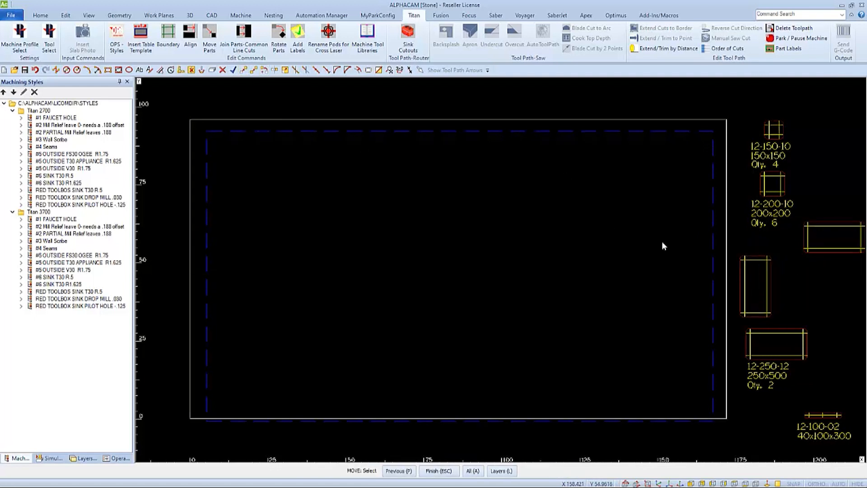
Step: Rotate the outer 12-250-12 copy by 45 degrees about its centre
{"action": "left_click", "coordinate": [264, 70]}
{"action": "left_click", "coordinate": [805, 232]}
{"action": "right_click", "coordinate": [826, 236]}
{"action": "left_click", "coordinate": [832, 236]}
{"action": "type", "text": "45"}
{"action": "key", "text": "Return"}
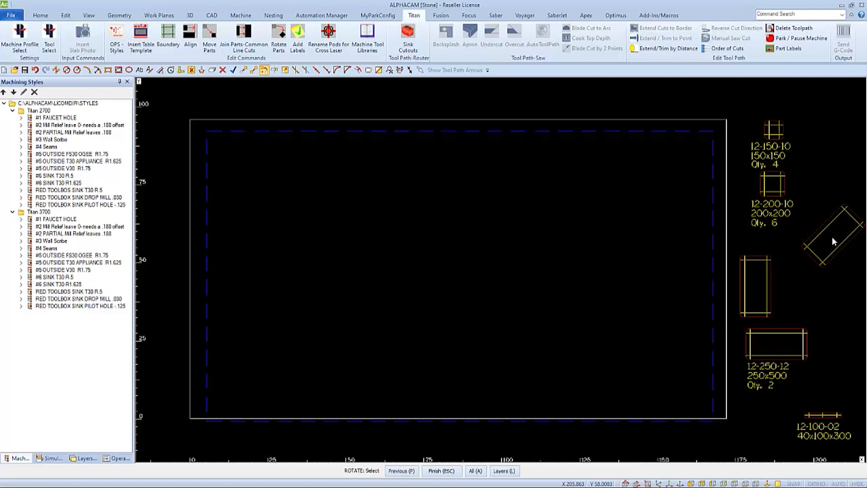
Step: Copy the angled 12-250-12 pod to a spot directly below it
{"action": "left_click", "coordinate": [253, 70]}
{"action": "left_click", "coordinate": [832, 222]}
{"action": "right_click", "coordinate": [833, 238]}
{"action": "left_click", "coordinate": [833, 240]}
{"action": "left_click", "coordinate": [845, 306]}
Step: Rotate the lower angled 12-250-12 copy by 90 degrees about its centre so it slants the opposite way
{"action": "left_click", "coordinate": [264, 70]}
{"action": "left_click", "coordinate": [832, 297]}
{"action": "right_click", "coordinate": [833, 298]}
{"action": "left_click", "coordinate": [847, 303]}
{"action": "type", "text": "90"}
{"action": "key", "text": "Return"}
{"action": "scroll", "coordinate": [626, 303], "scroll_direction": "down", "scroll_amount": 2}
{"action": "scroll", "coordinate": [749, 291], "scroll_direction": "up", "scroll_amount": 3}
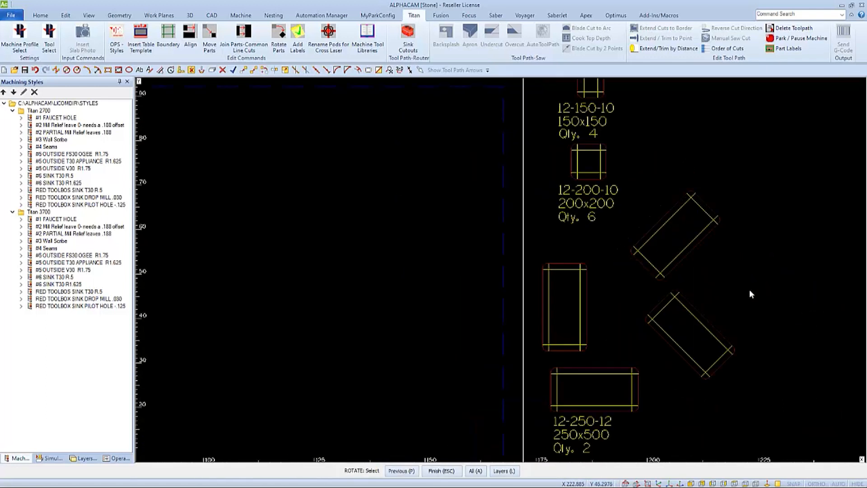
{"action": "scroll", "coordinate": [750, 290], "scroll_direction": "down", "scroll_amount": 2}
{"action": "right_click", "coordinate": [746, 289]}
Step: Move both angled 12-250-12 pods in closer to the upright and horizontal ones
{"action": "left_click", "coordinate": [244, 70]}
{"action": "left_click", "coordinate": [629, 229]}
{"action": "right_click", "coordinate": [628, 223]}
{"action": "left_click", "coordinate": [624, 211]}
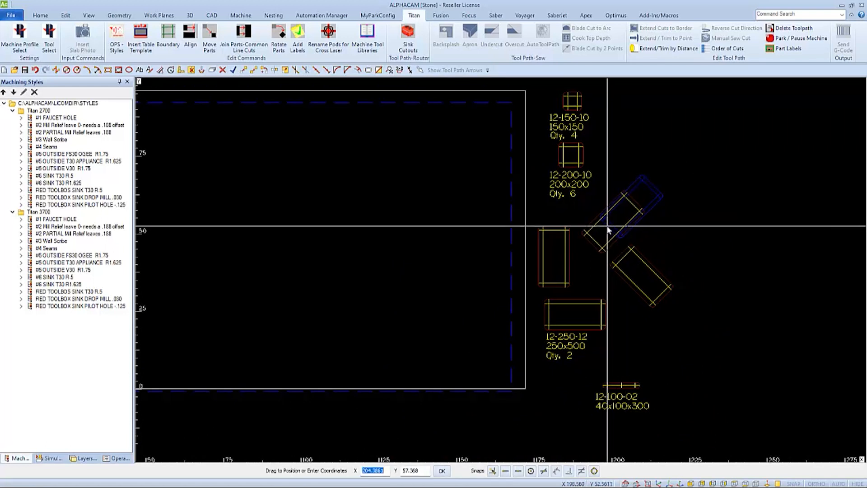
{"action": "left_click", "coordinate": [606, 227]}
{"action": "left_click", "coordinate": [645, 262]}
{"action": "right_click", "coordinate": [646, 262]}
{"action": "left_click", "coordinate": [645, 262]}
{"action": "left_click", "coordinate": [628, 275]}
Step: Move the 12-100-02 pod and its label to just below the 12-250-12 label
{"action": "left_click_drag", "start_coordinate": [674, 378], "coordinate": [582, 427]}
{"action": "right_click", "coordinate": [607, 408]}
{"action": "left_click", "coordinate": [615, 405]}
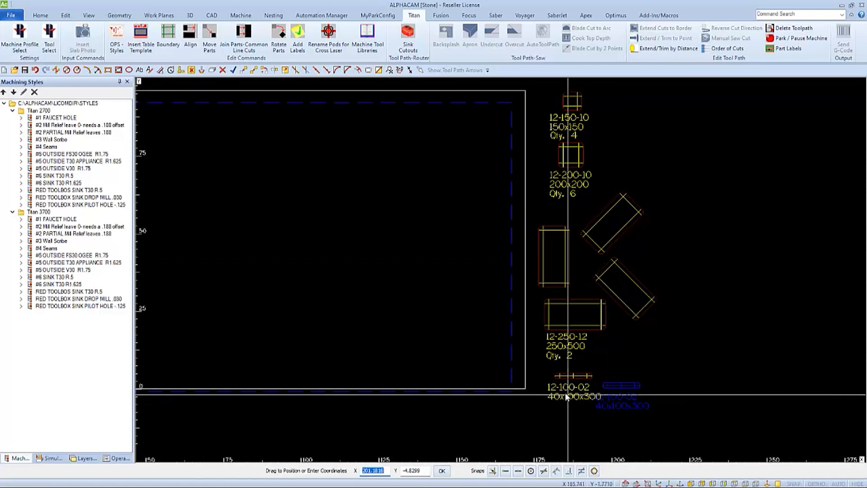
{"action": "left_click", "coordinate": [564, 393]}
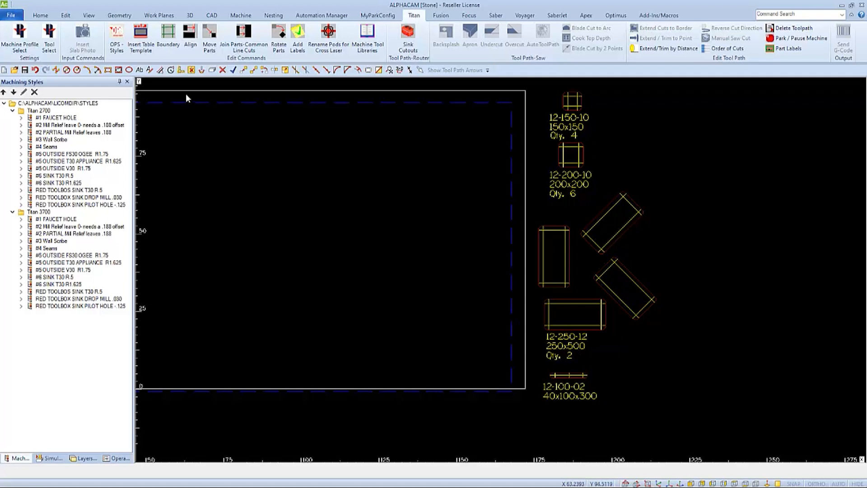
Step: Edit the 12-250-12 pod's label text so its quantity line reads "Qty. 6"
{"action": "left_click", "coordinate": [117, 19]}
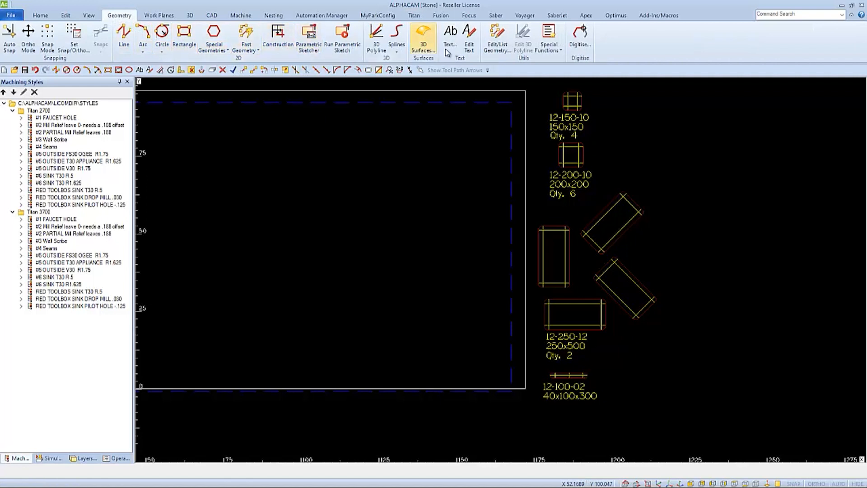
{"action": "left_click", "coordinate": [468, 48]}
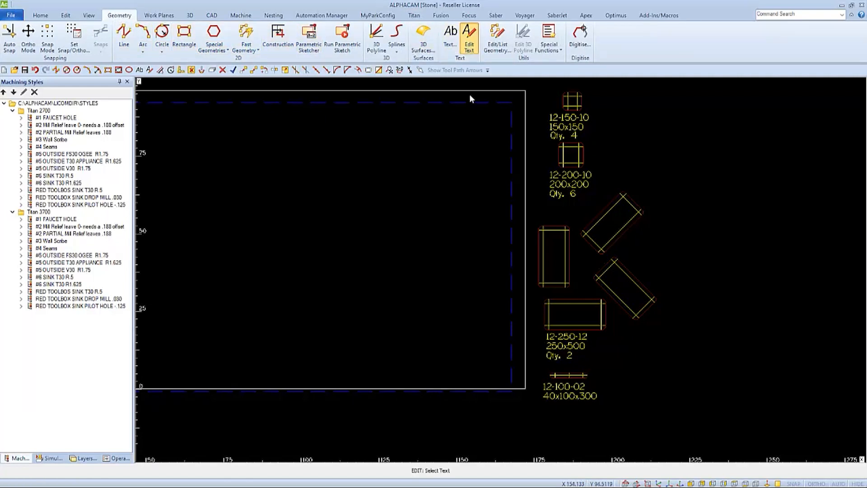
{"action": "left_click", "coordinate": [560, 345]}
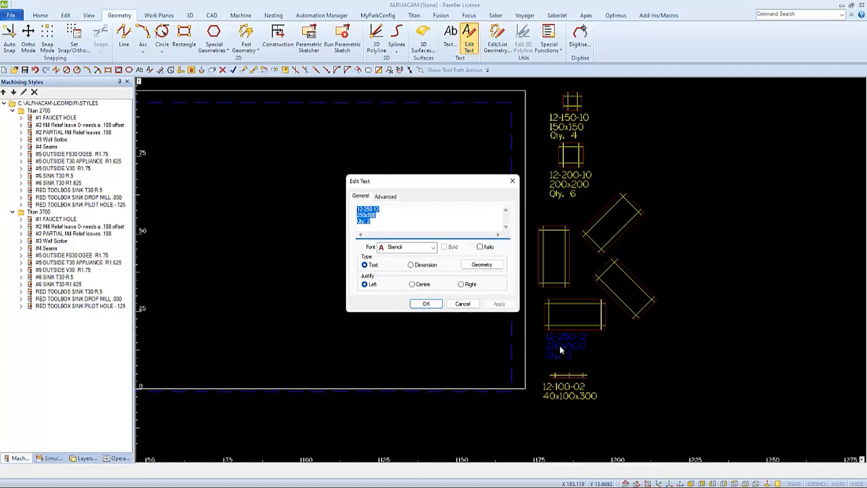
{"action": "left_click", "coordinate": [387, 222]}
{"action": "key", "text": "BackSpace"}
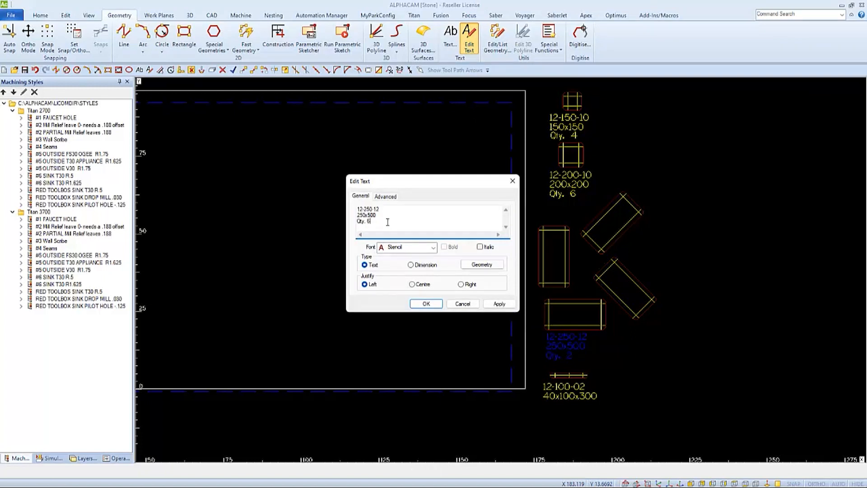
{"action": "type", "text": "6"}
{"action": "left_click", "coordinate": [499, 304]}
{"action": "left_click", "coordinate": [426, 303]}
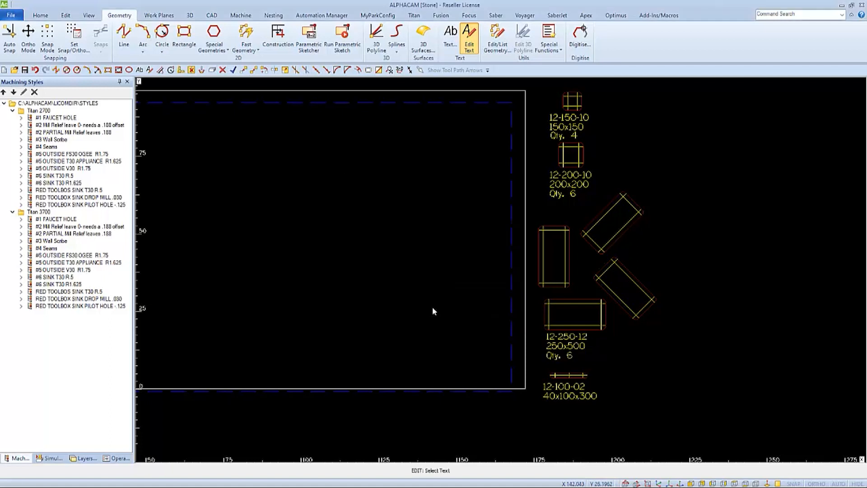
Step: Add the line "Qty. 2" to the 12-100-02 pod's label text and fit the whole drawing in view
{"action": "left_click", "coordinate": [557, 387]}
{"action": "left_click", "coordinate": [385, 217]}
{"action": "key", "text": "Return"}
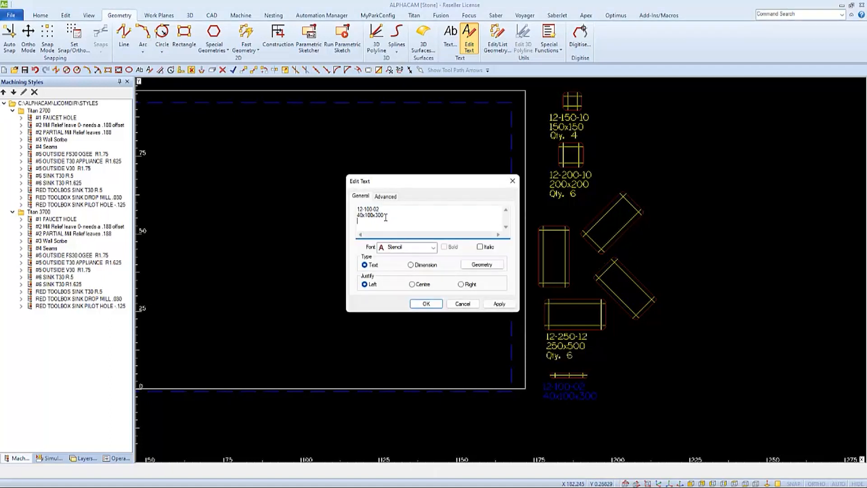
{"action": "left_click", "coordinate": [498, 304]}
{"action": "left_click", "coordinate": [426, 304]}
{"action": "key", "text": "Escape"}
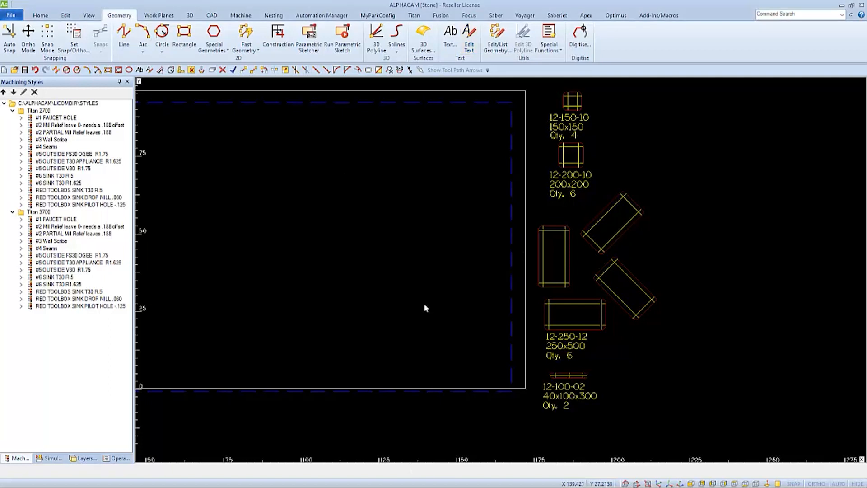
{"action": "key", "text": "a"}
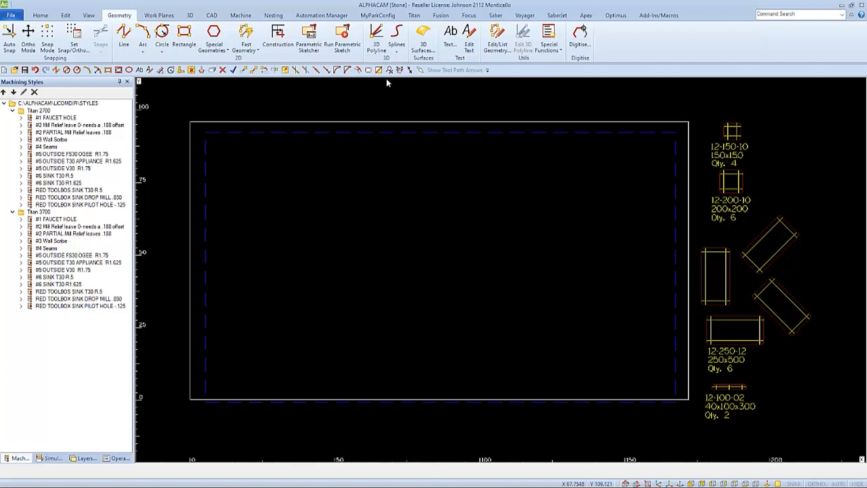
Step: Check in the Titan 3700 machine profile which folder the table template is selected from, without changing the profile
{"action": "left_click", "coordinate": [380, 15]}
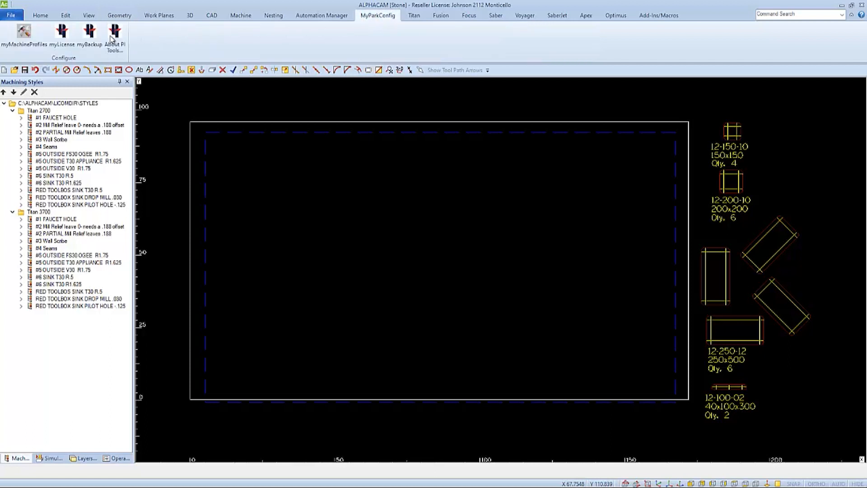
{"action": "left_click", "coordinate": [25, 38]}
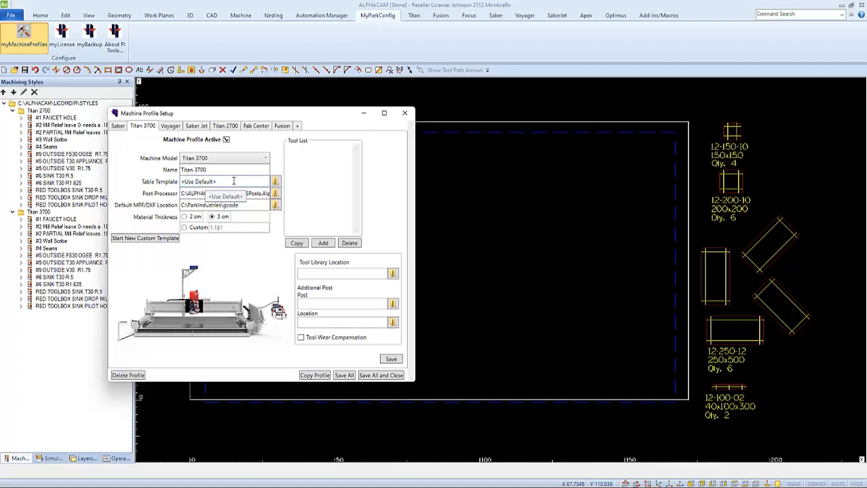
{"action": "left_click", "coordinate": [275, 181]}
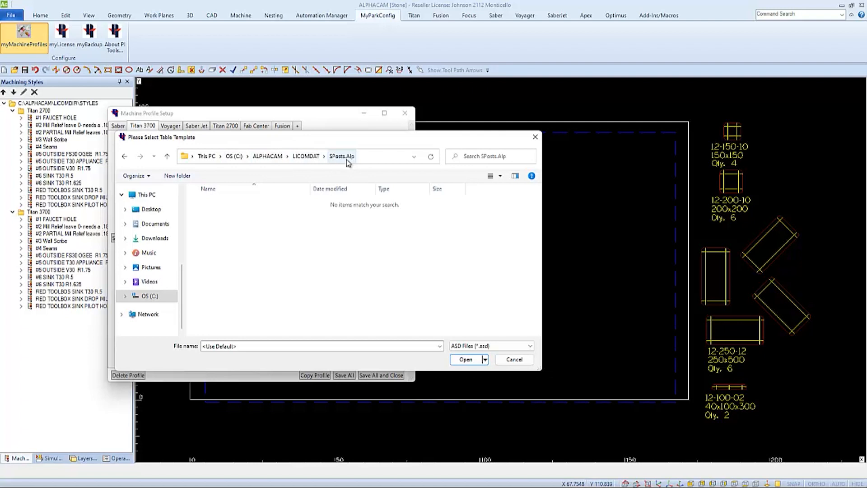
{"action": "left_click", "coordinate": [517, 360]}
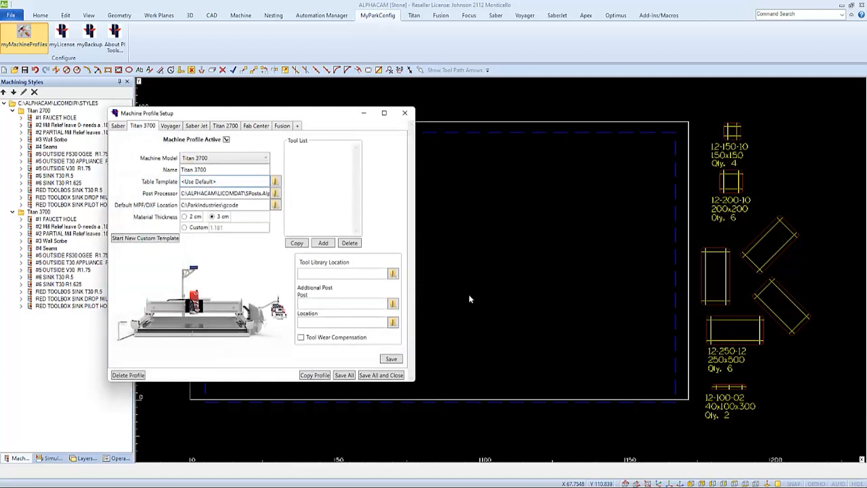
{"action": "left_click", "coordinate": [405, 113]}
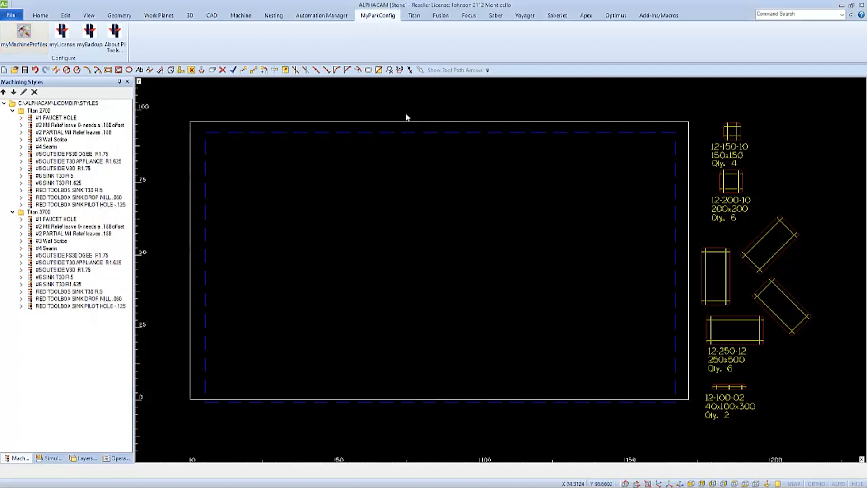
Step: Begin saving the drawing under a new name and browse to the C:\ALPHACAM\LICOMDAT\SPosts.Alp folder
{"action": "left_click", "coordinate": [11, 16]}
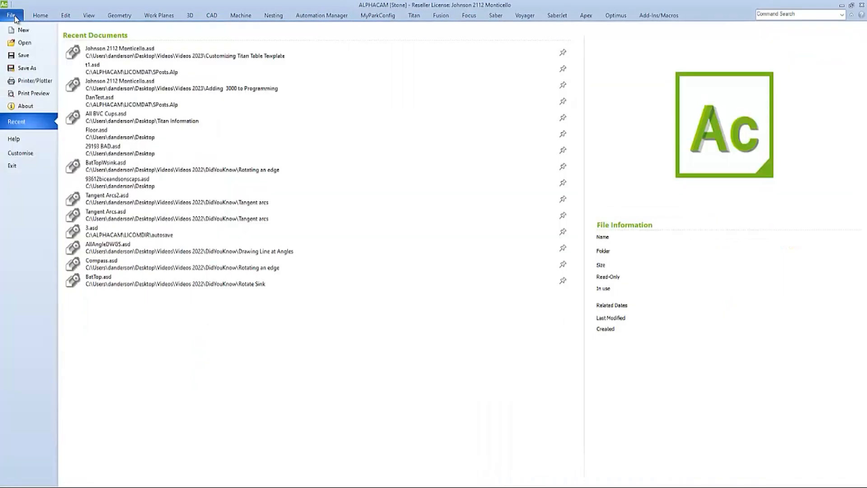
{"action": "left_click", "coordinate": [27, 68]}
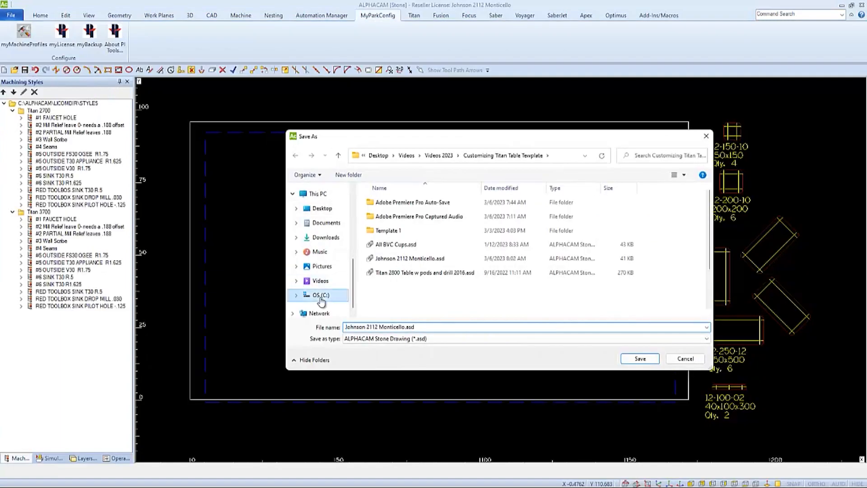
{"action": "left_click", "coordinate": [321, 296]}
{"action": "double_click", "coordinate": [386, 202]}
{"action": "left_click", "coordinate": [385, 202]}
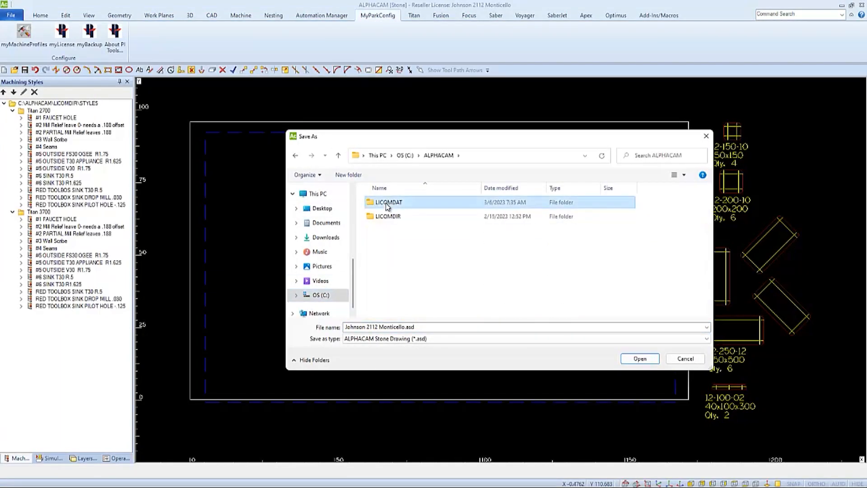
{"action": "double_click", "coordinate": [385, 202]}
{"action": "scroll", "coordinate": [390, 267], "scroll_direction": "down", "scroll_amount": 3}
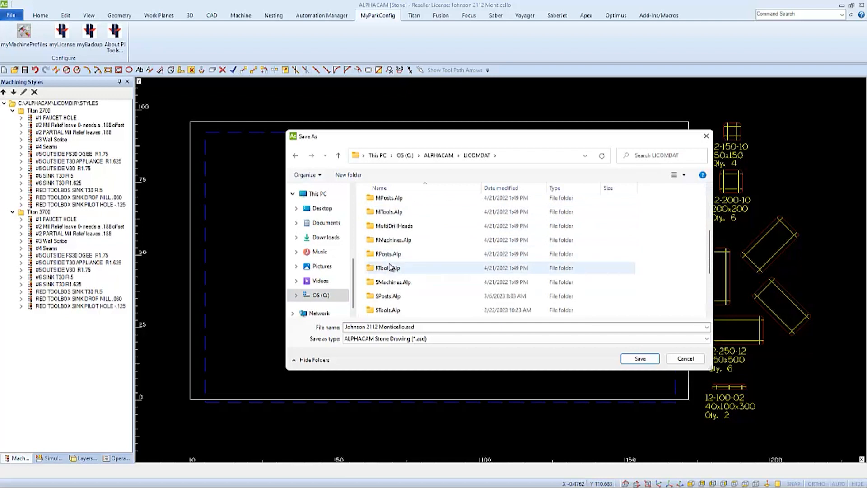
{"action": "double_click", "coordinate": [387, 296]}
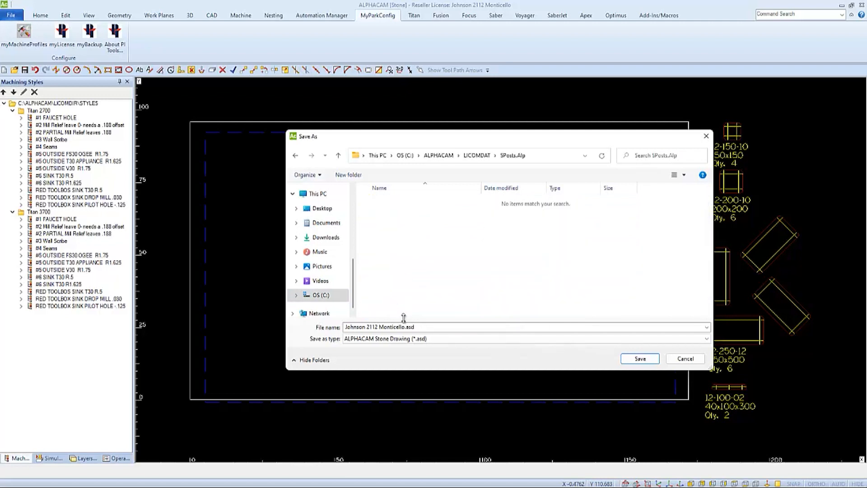
Step: Name the file "Titan 3700 Table" and save it as an ALPHACAM Stone Drawing in the SPosts.Alp folder
{"action": "left_click", "coordinate": [416, 326]}
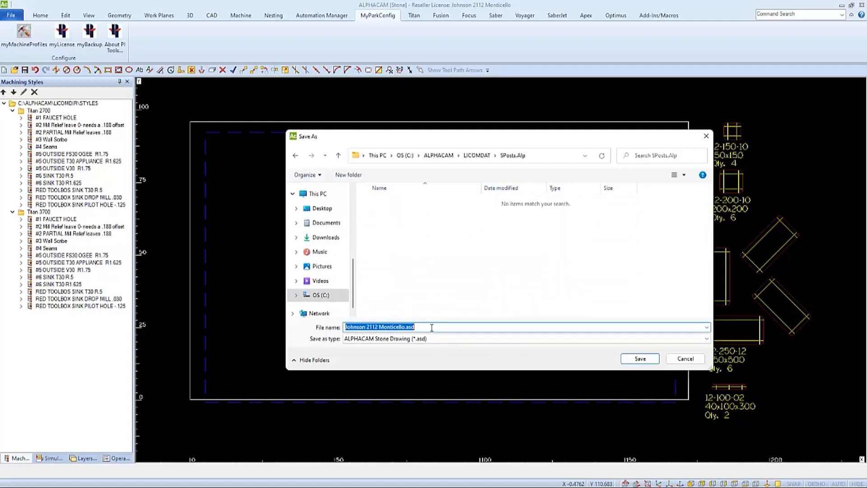
{"action": "type", "text": "T"}
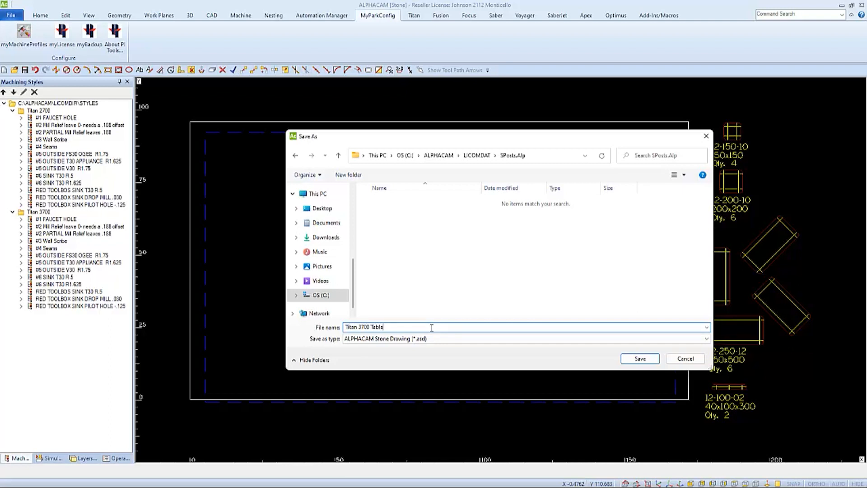
{"action": "type", "text": "itan 3700 Table"}
{"action": "left_click", "coordinate": [639, 358]}
{"action": "left_click", "coordinate": [468, 267]}
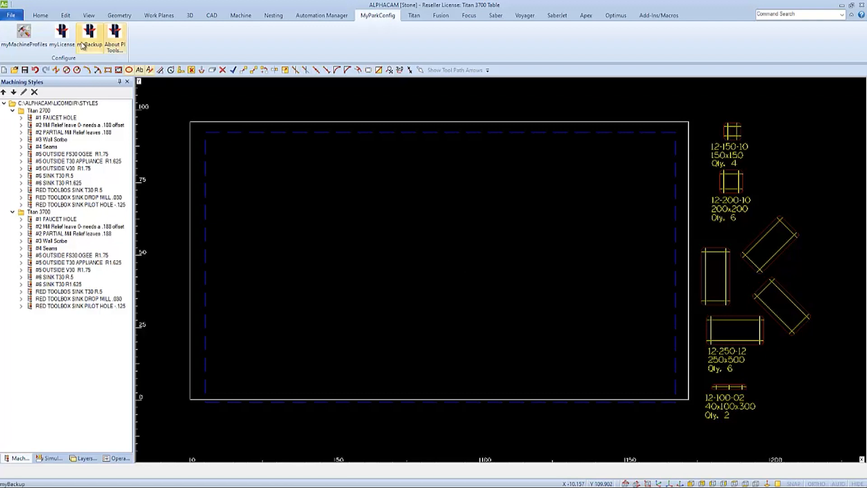
Step: Start a new drawing, and set the Titan 3700 machine profile's table template to Titan 3700 Table.asd and save it
{"action": "left_click", "coordinate": [11, 16]}
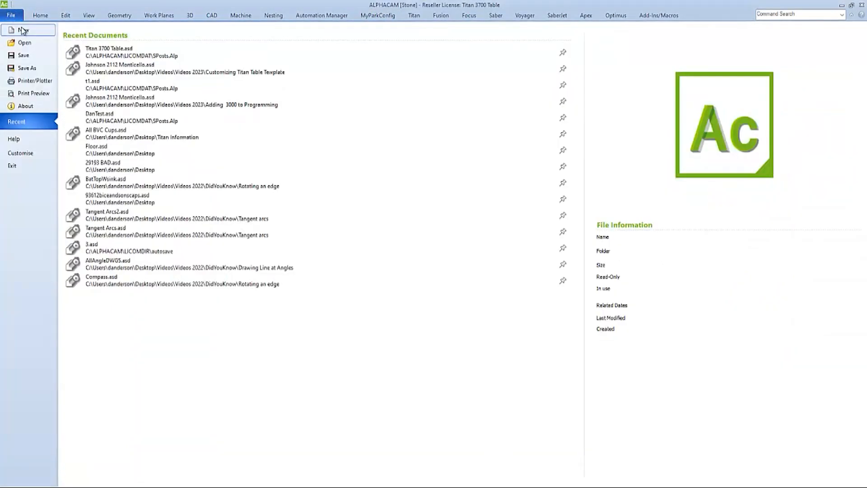
{"action": "left_click", "coordinate": [24, 31]}
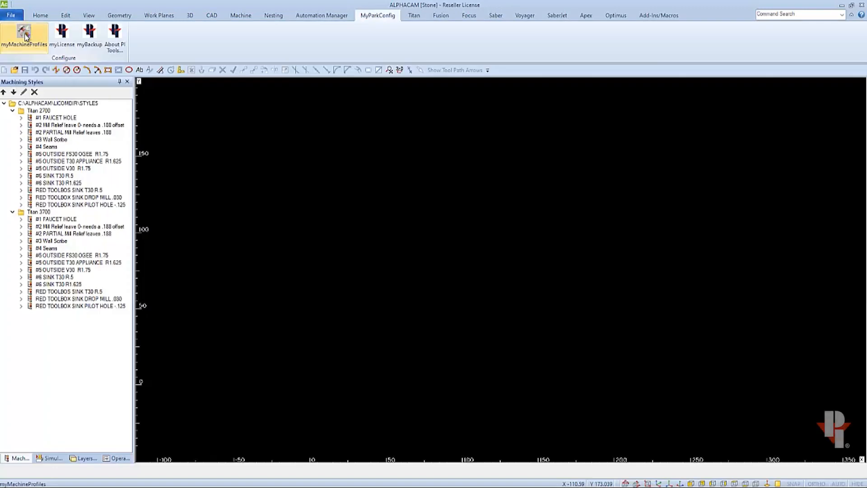
{"action": "left_click", "coordinate": [24, 35]}
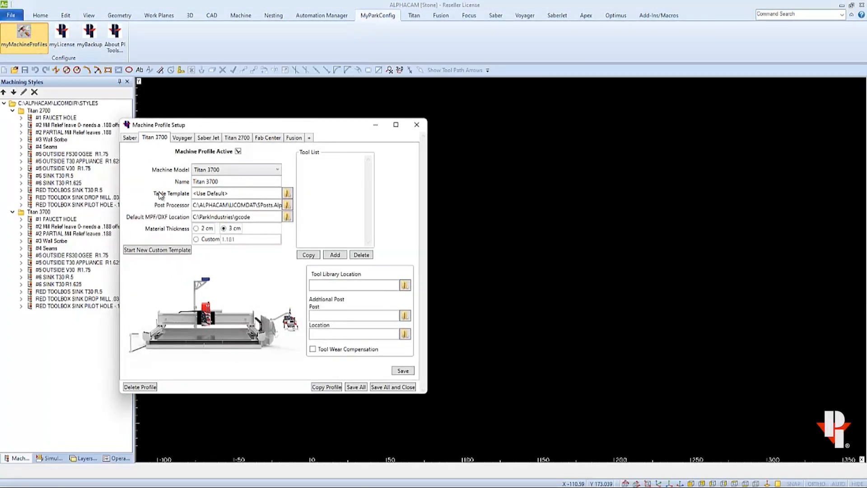
{"action": "left_click", "coordinate": [287, 192]}
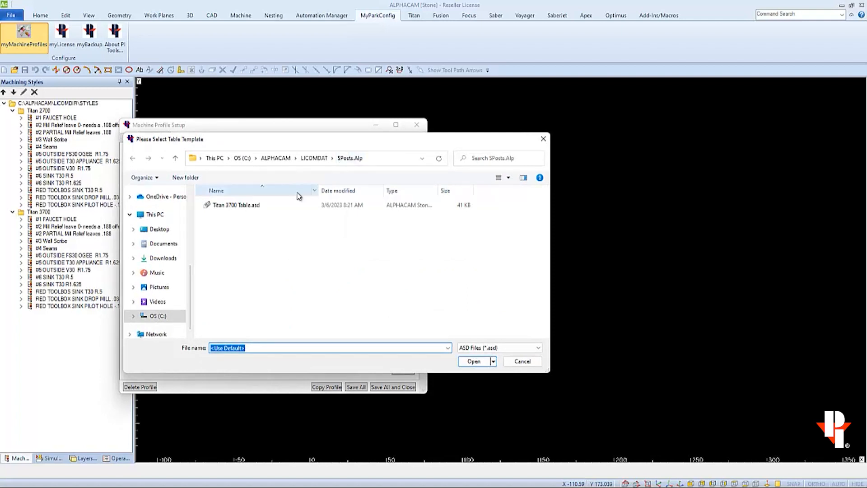
{"action": "left_click", "coordinate": [252, 207]}
{"action": "left_click", "coordinate": [474, 361]}
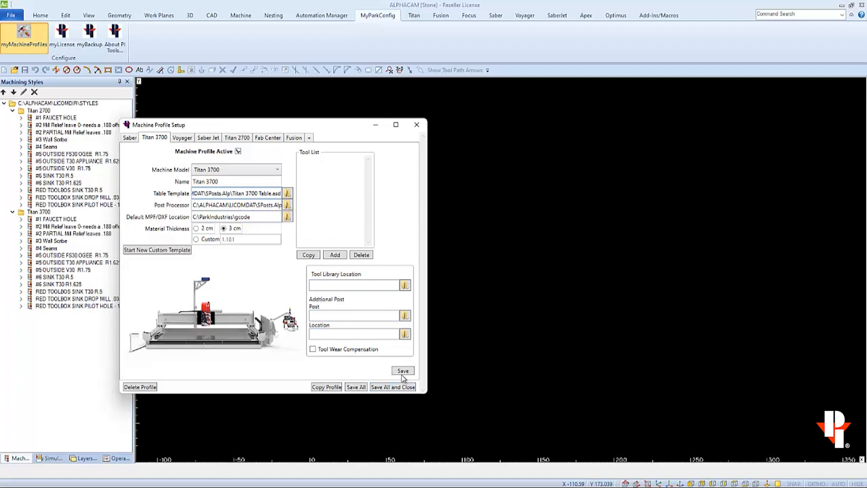
{"action": "left_click", "coordinate": [392, 387]}
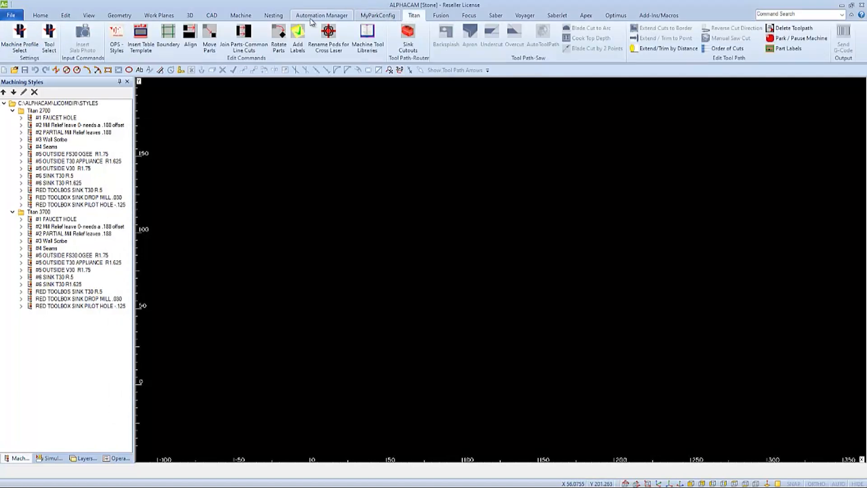
Step: Insert the table template and copy the upright 12-250-12 pod to both ends of the sink countertop and of the piece below it
{"action": "left_click", "coordinate": [141, 38]}
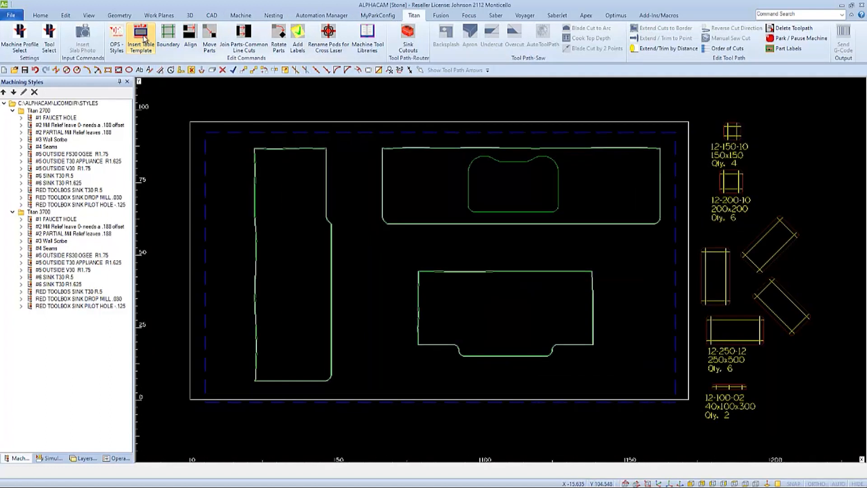
{"action": "key", "text": "ctrl+c"}
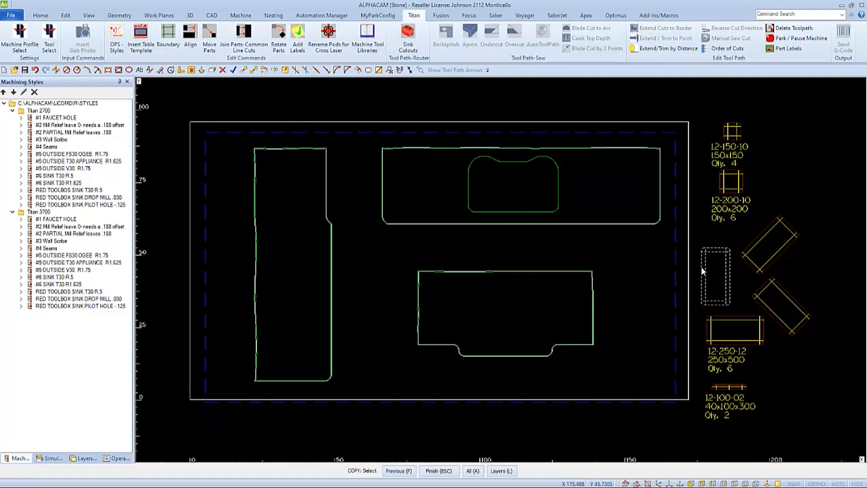
{"action": "left_click", "coordinate": [702, 267]}
{"action": "right_click", "coordinate": [730, 269]}
{"action": "left_click", "coordinate": [715, 276]}
{"action": "left_click", "coordinate": [634, 186]}
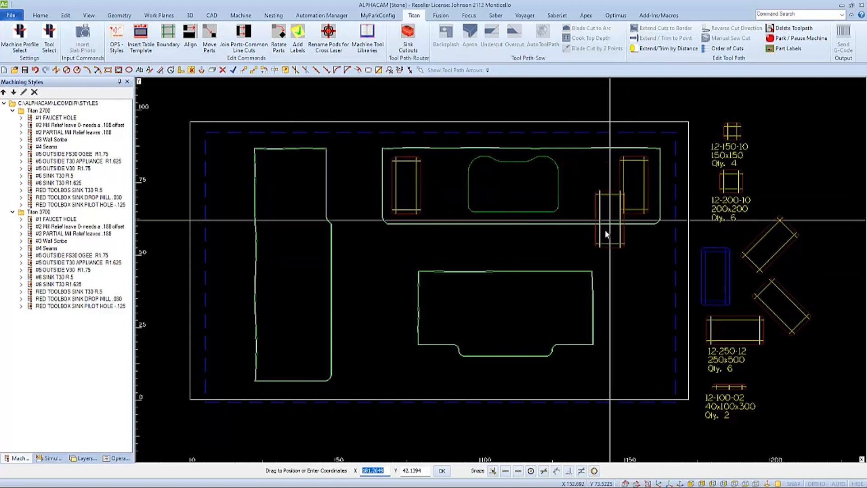
{"action": "left_click", "coordinate": [569, 307]}
{"action": "left_click", "coordinate": [441, 308]}
{"action": "right_click", "coordinate": [442, 309]}
Step: Copy the horizontal 12-250-12 pod to the lower and upper ends of the tall, narrow countertop piece
{"action": "left_click", "coordinate": [722, 317]}
{"action": "right_click", "coordinate": [723, 317]}
{"action": "left_click", "coordinate": [724, 318]}
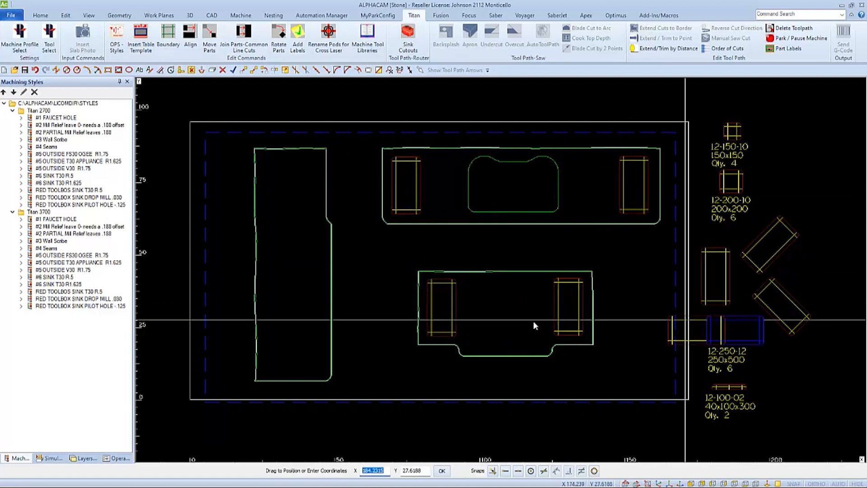
{"action": "left_click", "coordinate": [285, 346]}
{"action": "left_click", "coordinate": [281, 160]}
{"action": "right_click", "coordinate": [281, 160]}
Step: Copy the 12-200-10 pod to four spots along the middle of the tall piece and two in the middle of the piece below the sink countertop
{"action": "left_click", "coordinate": [720, 188]}
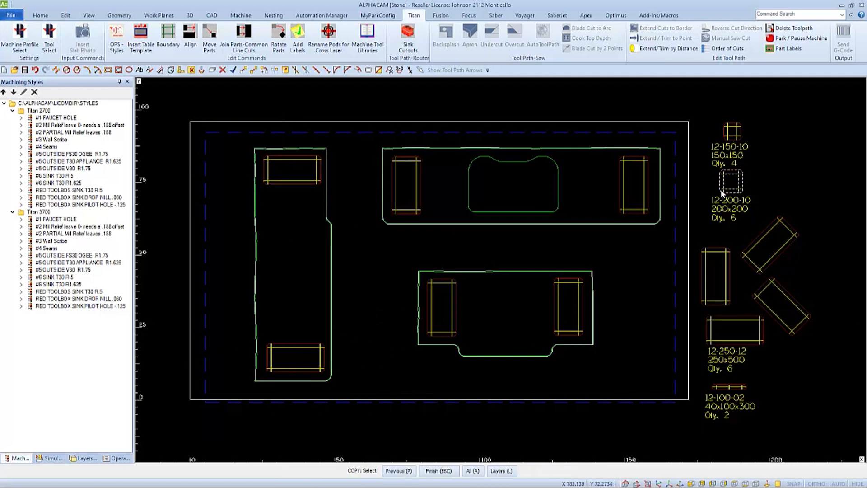
{"action": "right_click", "coordinate": [722, 188]}
{"action": "left_click", "coordinate": [730, 182]}
{"action": "left_click", "coordinate": [278, 301]}
{"action": "left_click", "coordinate": [275, 225]}
{"action": "left_click", "coordinate": [315, 243]}
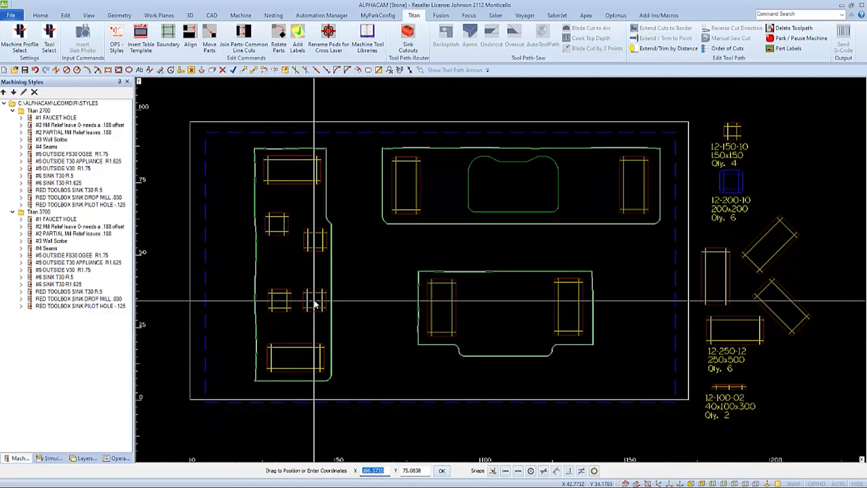
{"action": "left_click", "coordinate": [314, 303]}
{"action": "left_click", "coordinate": [503, 295]}
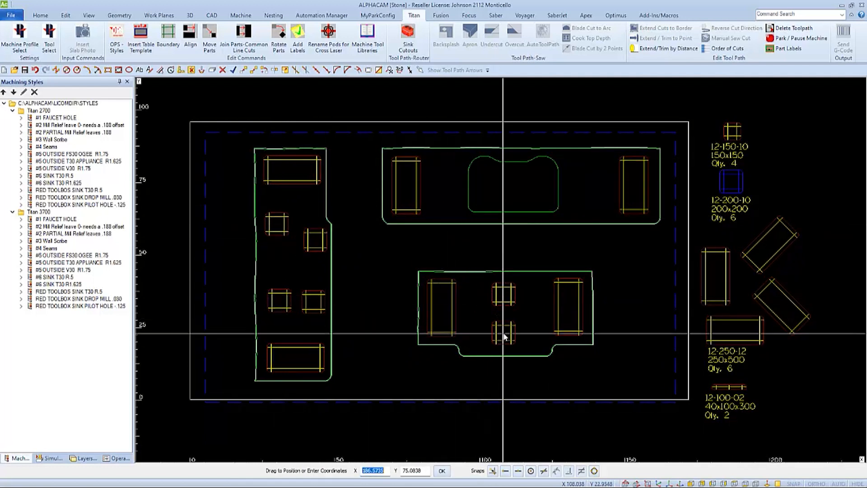
{"action": "left_click", "coordinate": [507, 333]}
{"action": "right_click", "coordinate": [507, 332]}
Step: Place four copies of the 12-150-10 pod on the sink countertop, two on each side of the sink cutout
{"action": "left_click", "coordinate": [724, 131]}
{"action": "right_click", "coordinate": [725, 131]}
{"action": "left_click", "coordinate": [730, 132]}
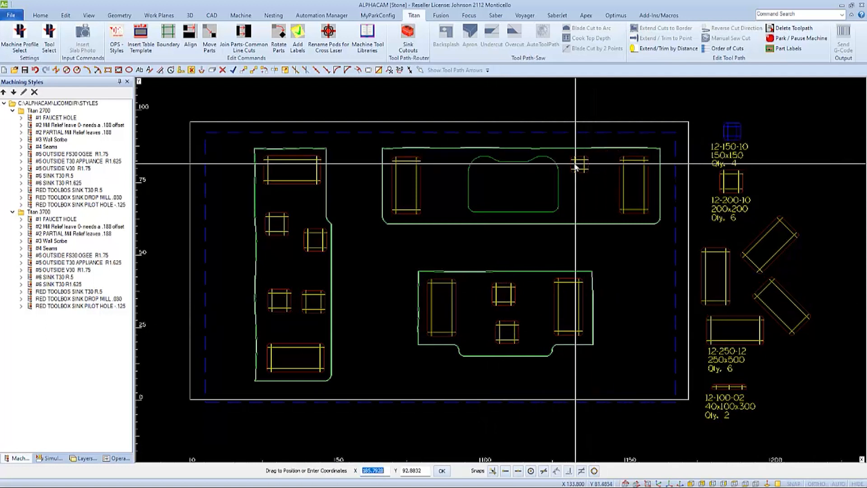
{"action": "left_click", "coordinate": [576, 165]}
{"action": "left_click", "coordinate": [577, 208]}
{"action": "left_click", "coordinate": [449, 165]}
{"action": "left_click", "coordinate": [447, 206]}
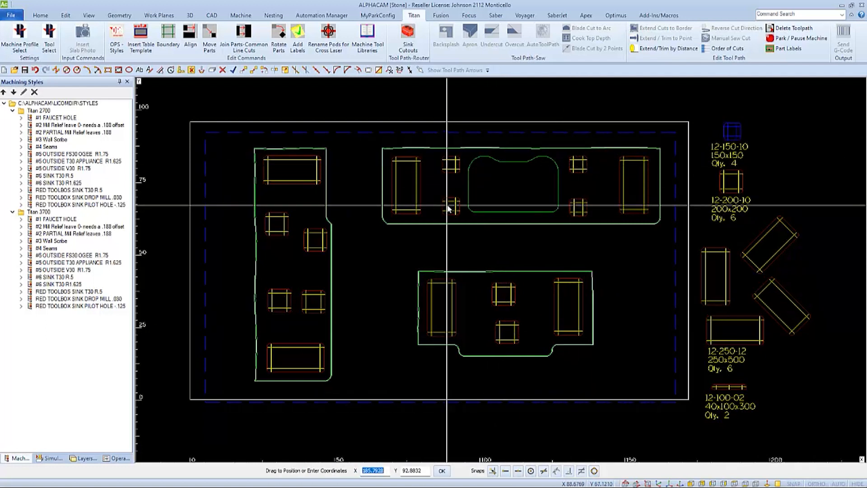
{"action": "right_click", "coordinate": [448, 206]}
Step: Copy the 12-100-02 pod onto the narrow strips directly below and above the sink cutout
{"action": "left_click", "coordinate": [727, 385]}
{"action": "right_click", "coordinate": [729, 385]}
{"action": "left_click", "coordinate": [729, 385]}
{"action": "left_click", "coordinate": [514, 219]}
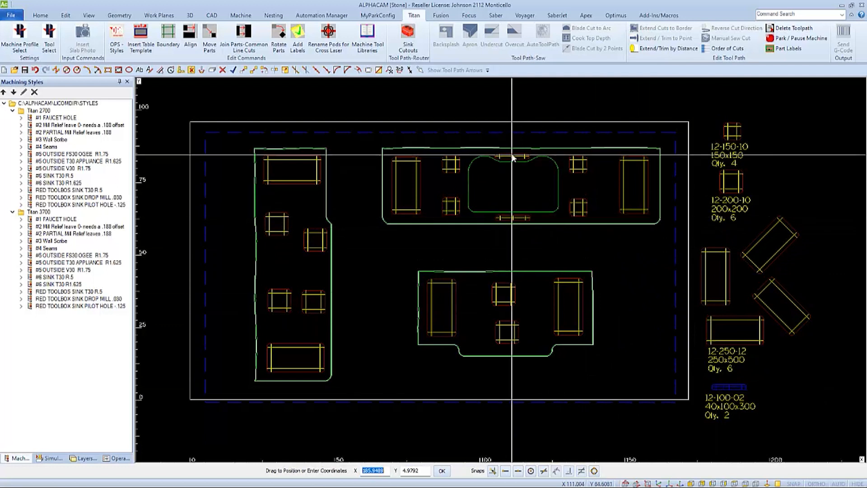
{"action": "left_click", "coordinate": [512, 153]}
{"action": "right_click", "coordinate": [512, 153]}
Step: Delete all the spare template pods and their quantity labels located outside the table outline
{"action": "key", "text": "Delete"}
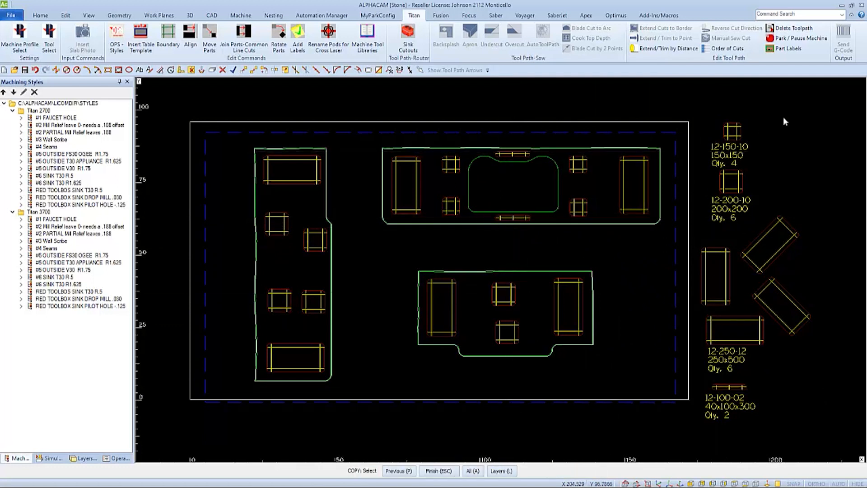
{"action": "left_click_drag", "start_coordinate": [809, 107], "coordinate": [701, 434]}
{"action": "right_click", "coordinate": [737, 317]}
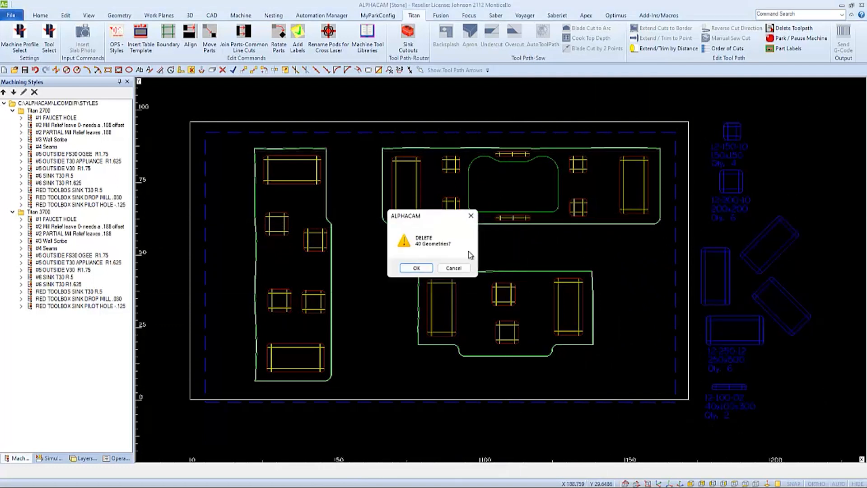
{"action": "left_click", "coordinate": [412, 269]}
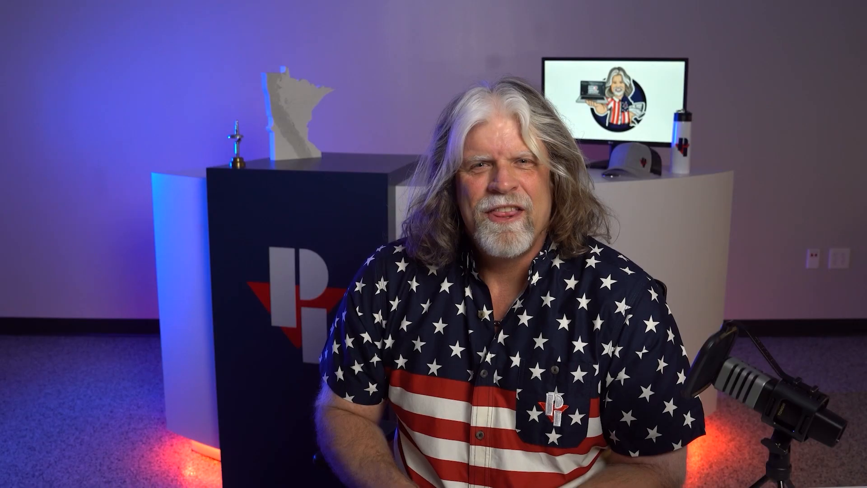